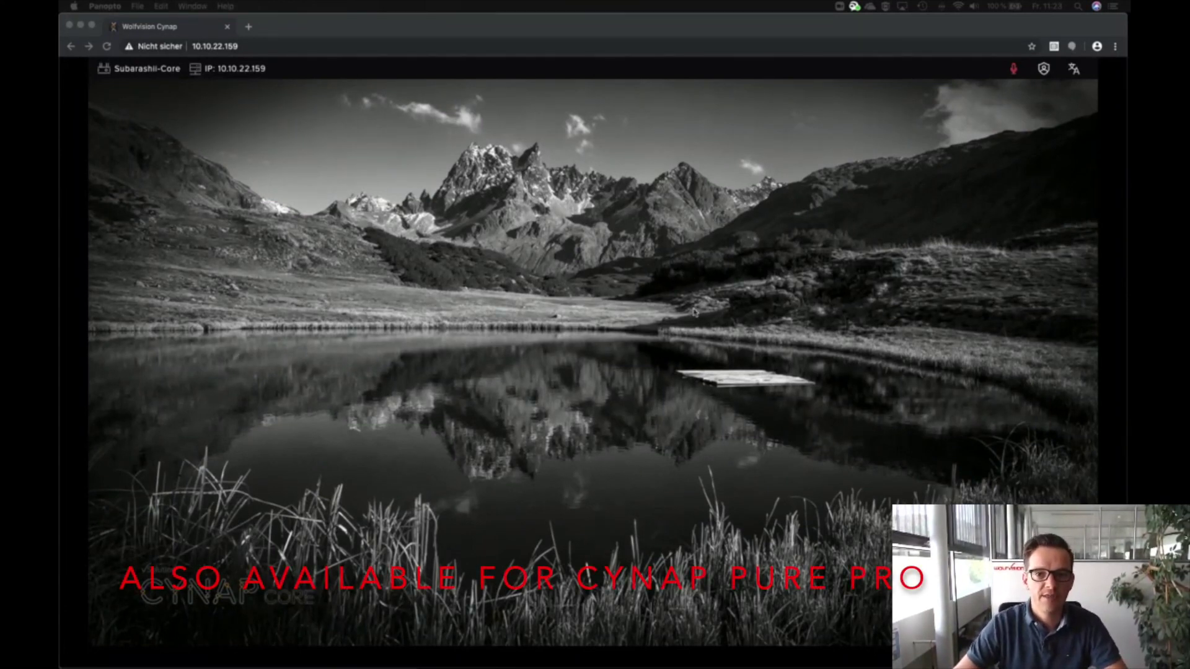
Step: Focus the Chrome window showing the Cynap interface and open the orange + control panel
click(799, 357)
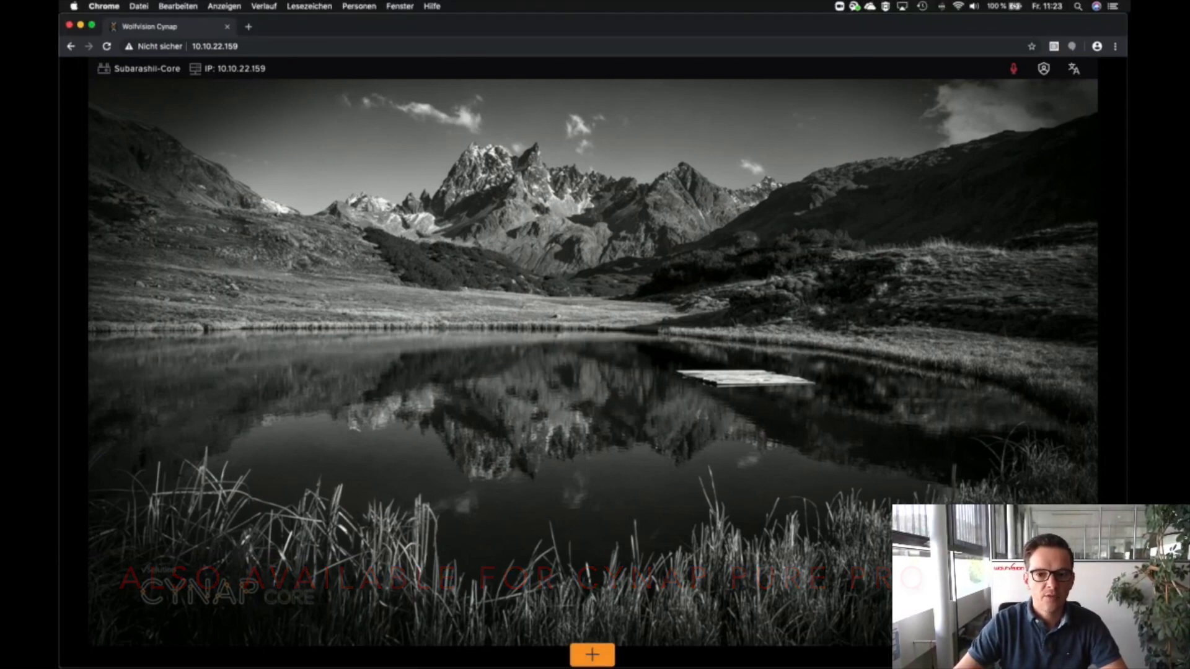
click(592, 653)
Step: Open full settings, review the WebRTC Pexip and Hangout service URLs, then switch to Audio
click(759, 567)
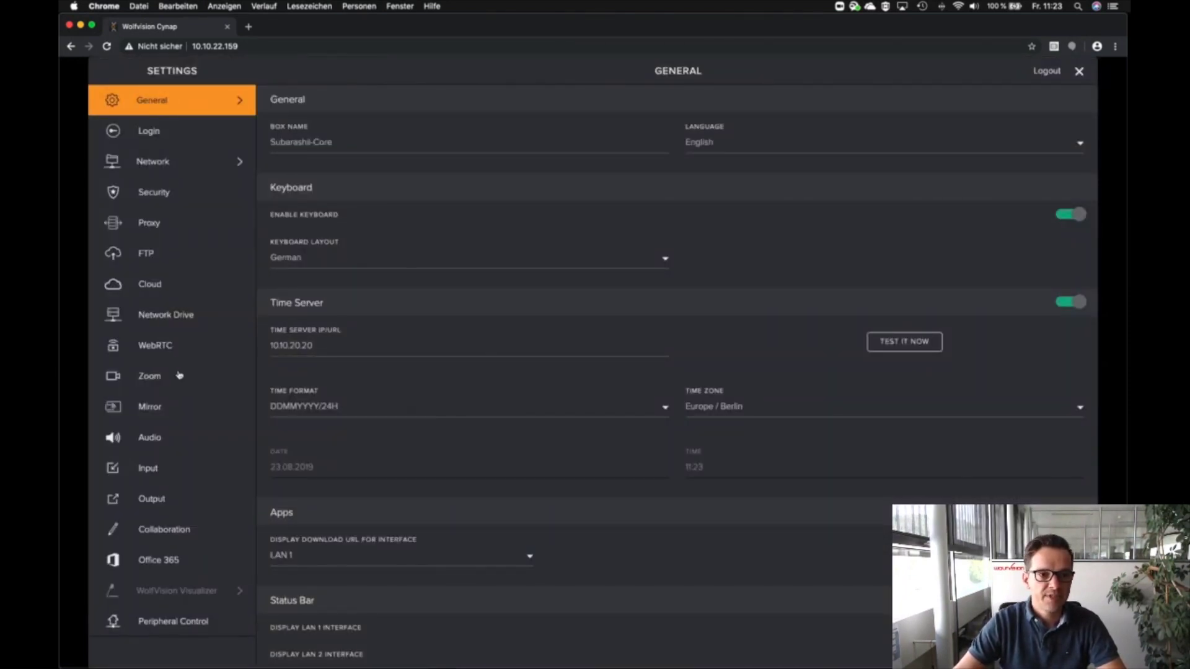
click(142, 347)
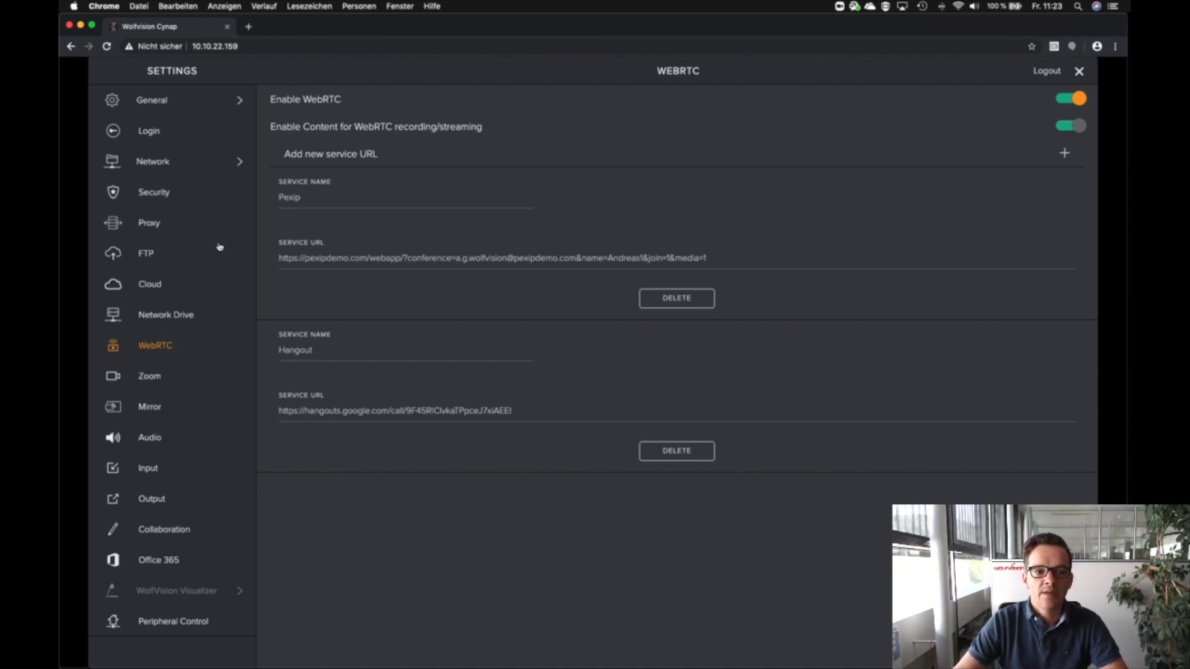
click(155, 439)
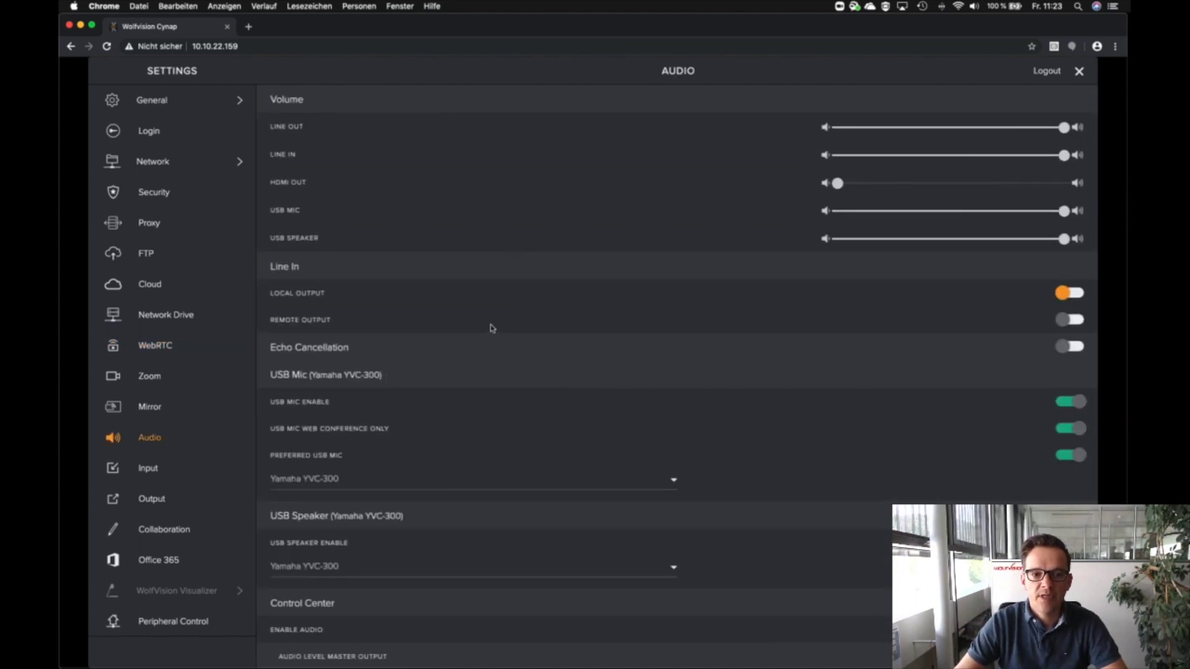
scroll(491, 328, down, 3)
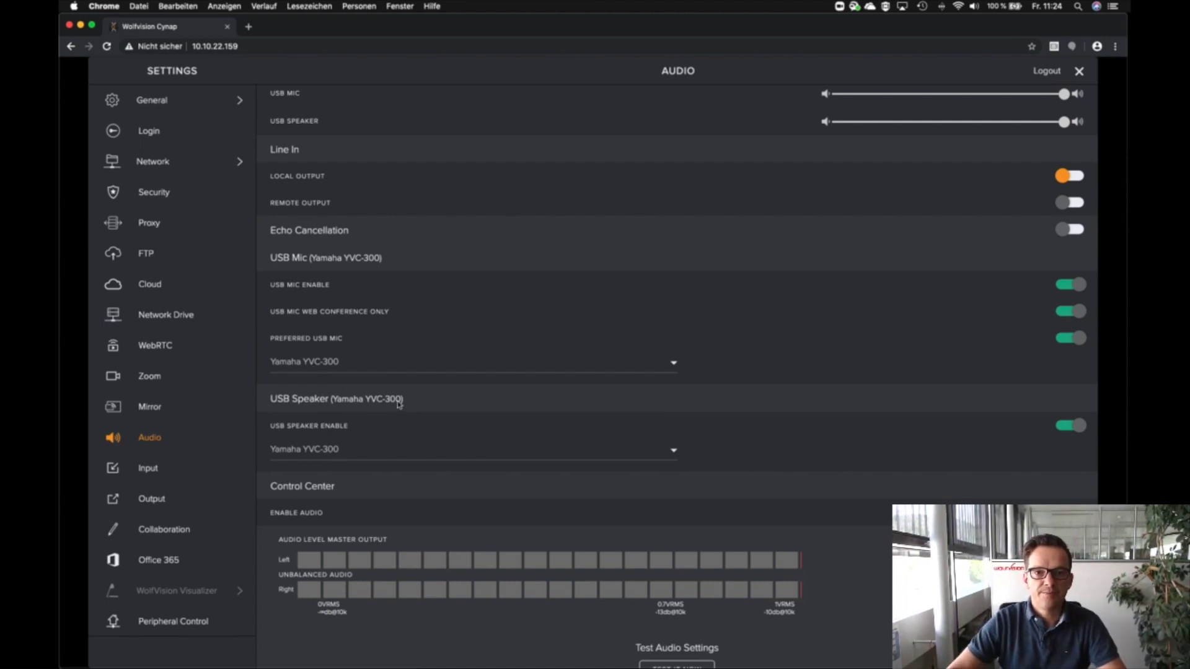
Step: Review the Input page with USB Input 1 enabled as Webcam, then close Settings
click(148, 468)
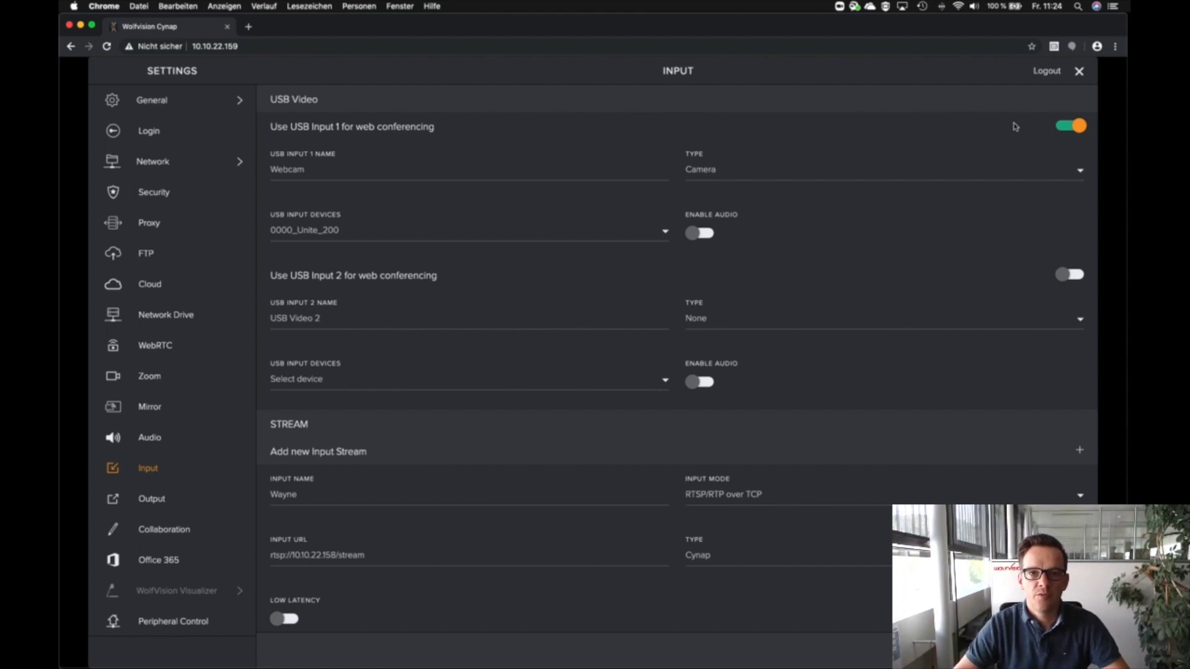
click(1080, 73)
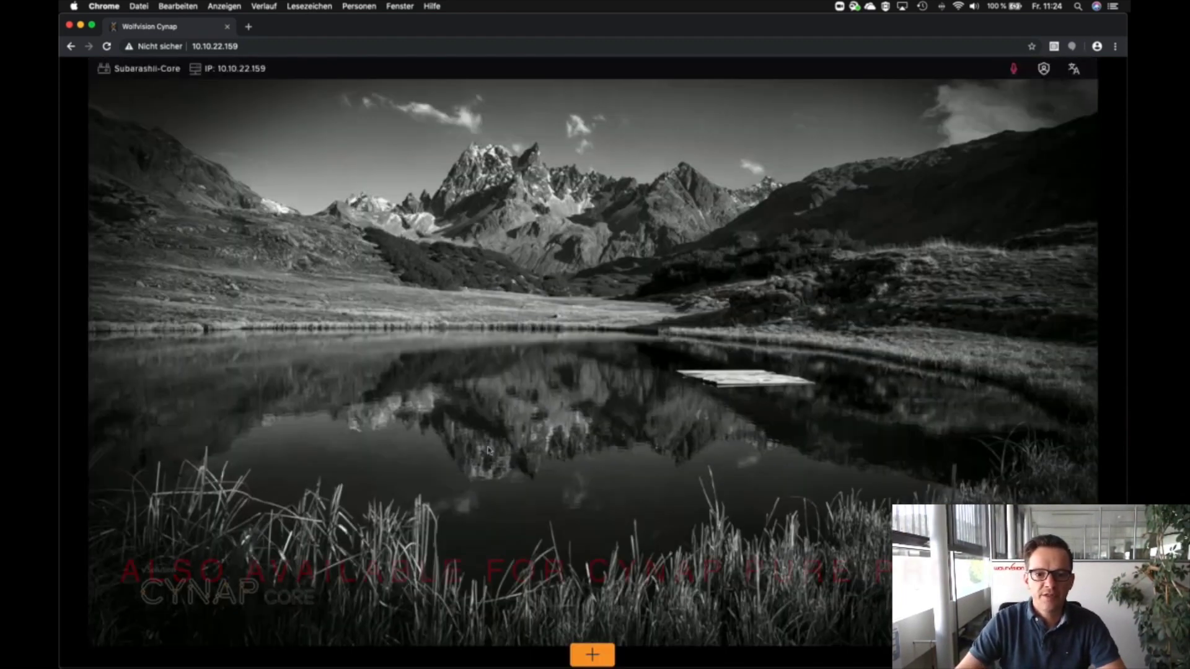
Step: Add a WebRTC source using the Hangout service, bringing up the Google sign-in page
click(592, 655)
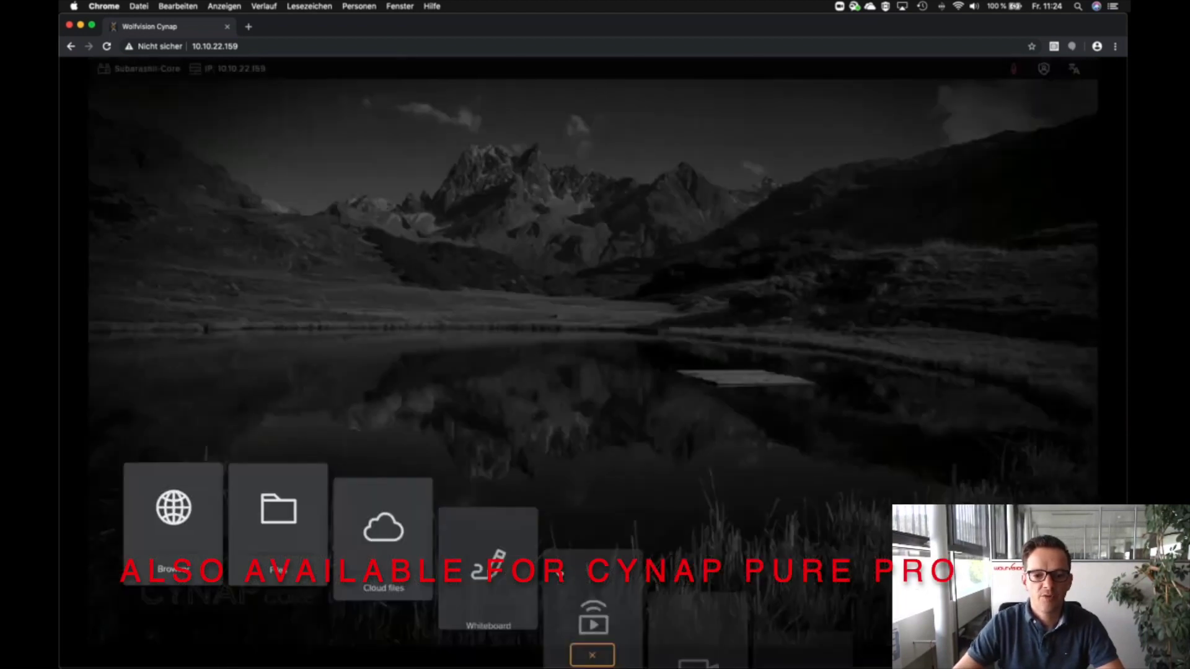
click(588, 547)
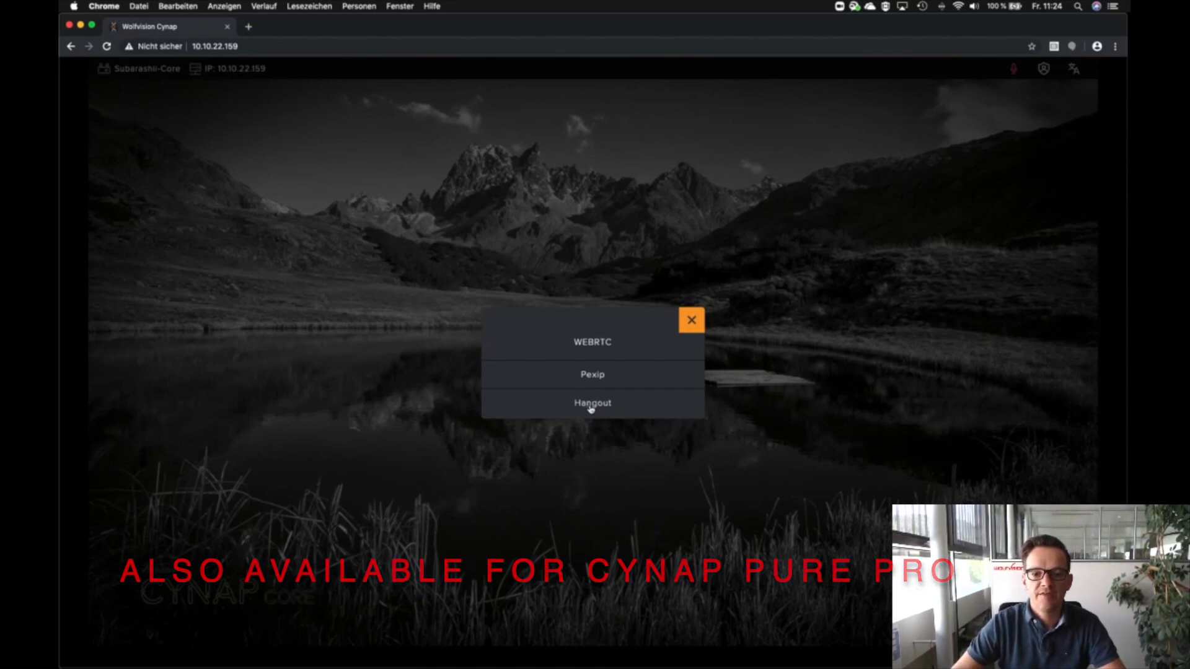
click(589, 407)
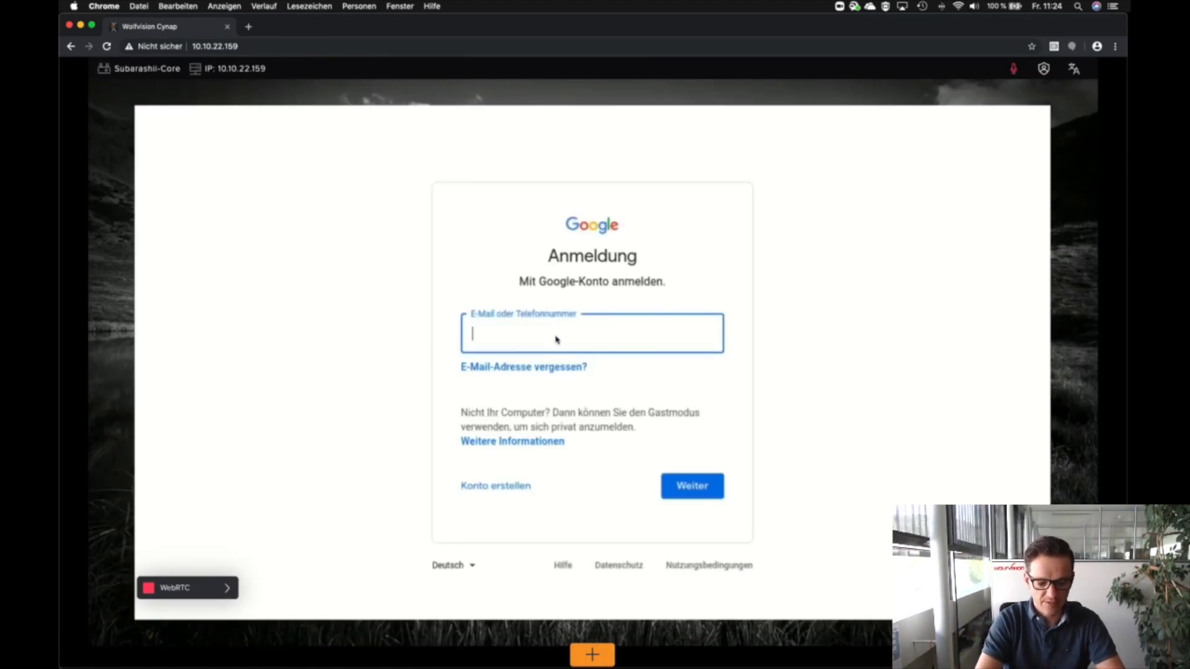
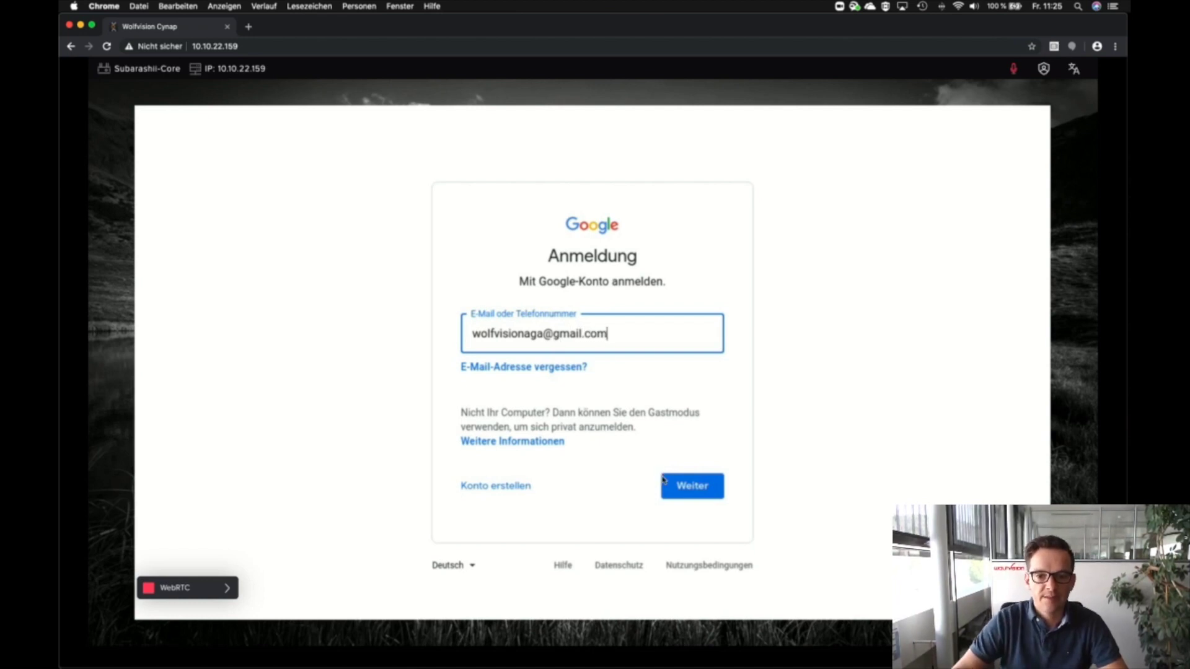
Step: Sign in to Hangout with the Google account e-mail and its password
click(669, 482)
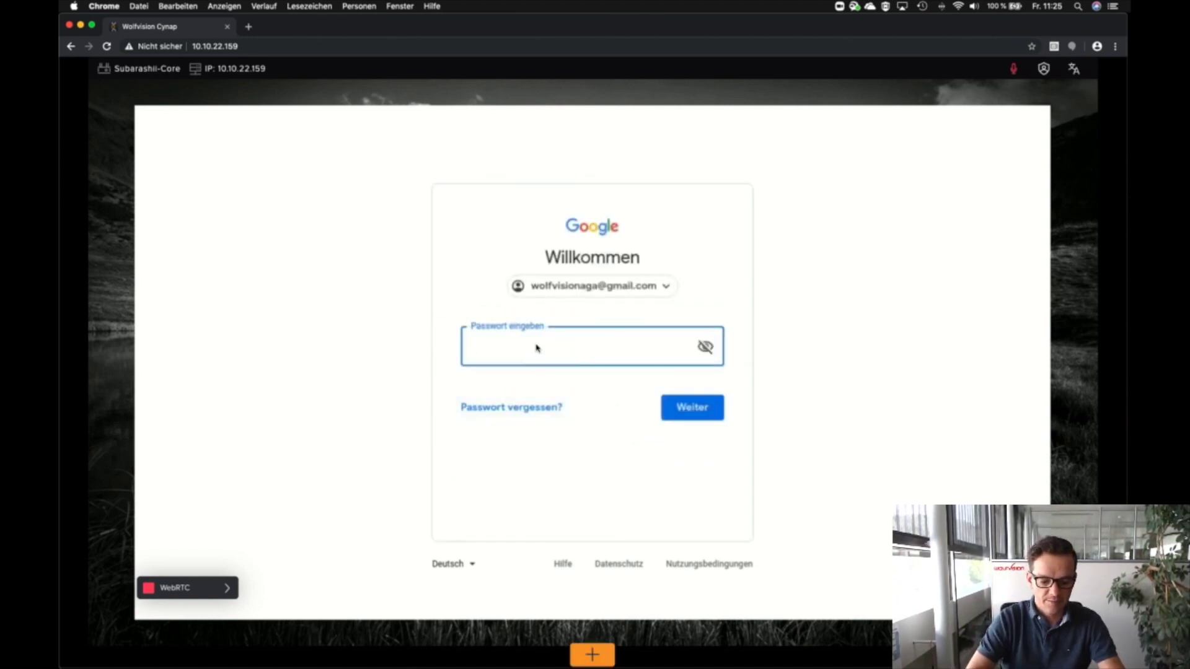
text(•••••••)
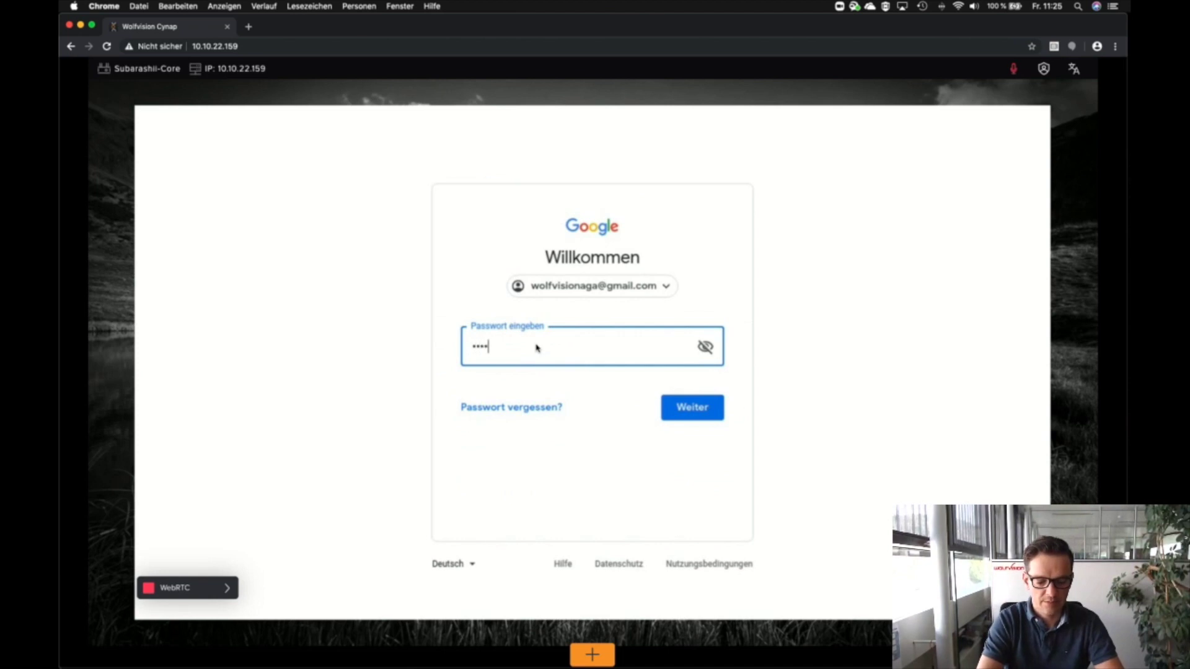
click(689, 412)
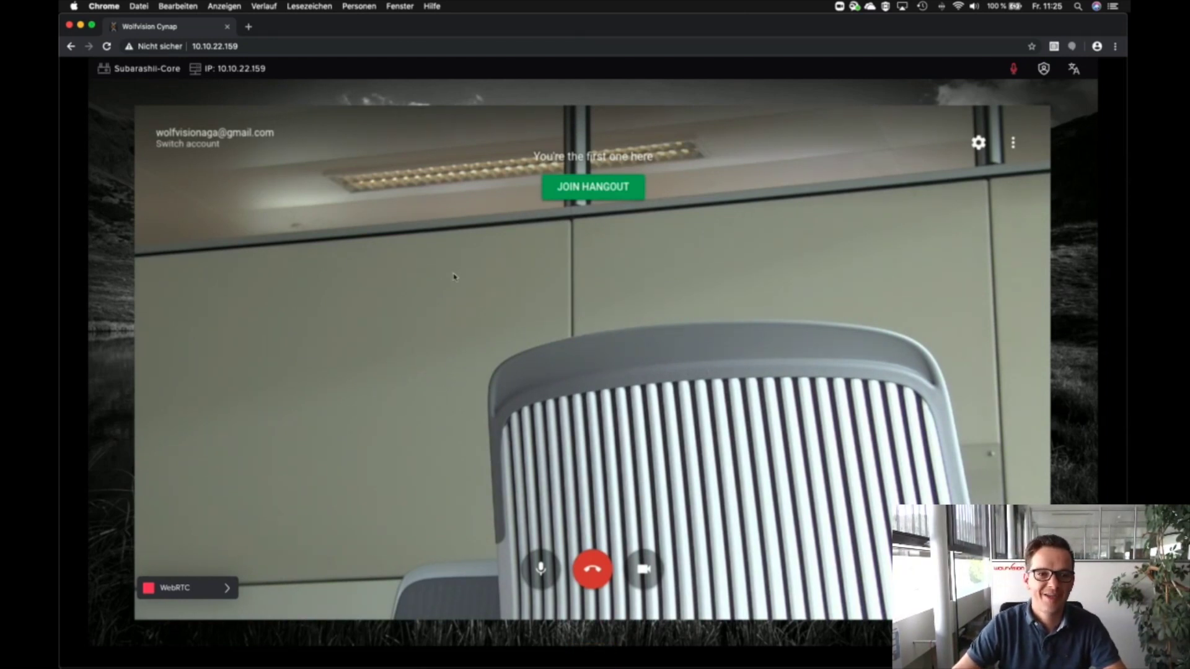
Step: Close the Hangout WebRTC source from its expanded source bar, back to the home screen
click(226, 589)
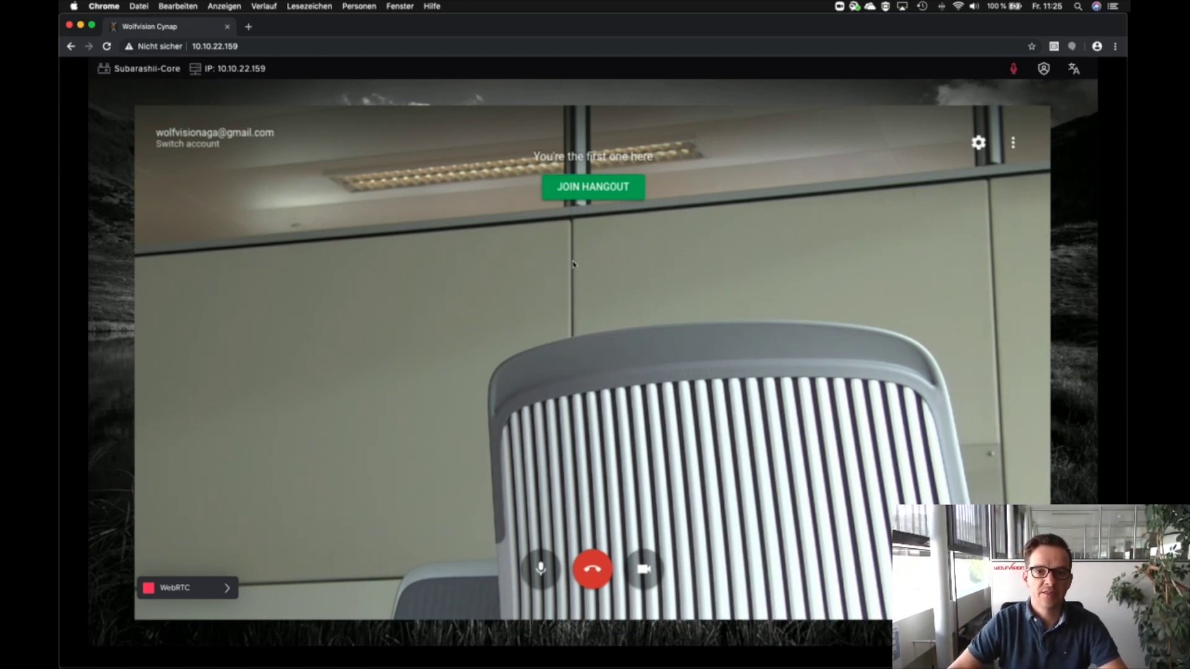
click(227, 588)
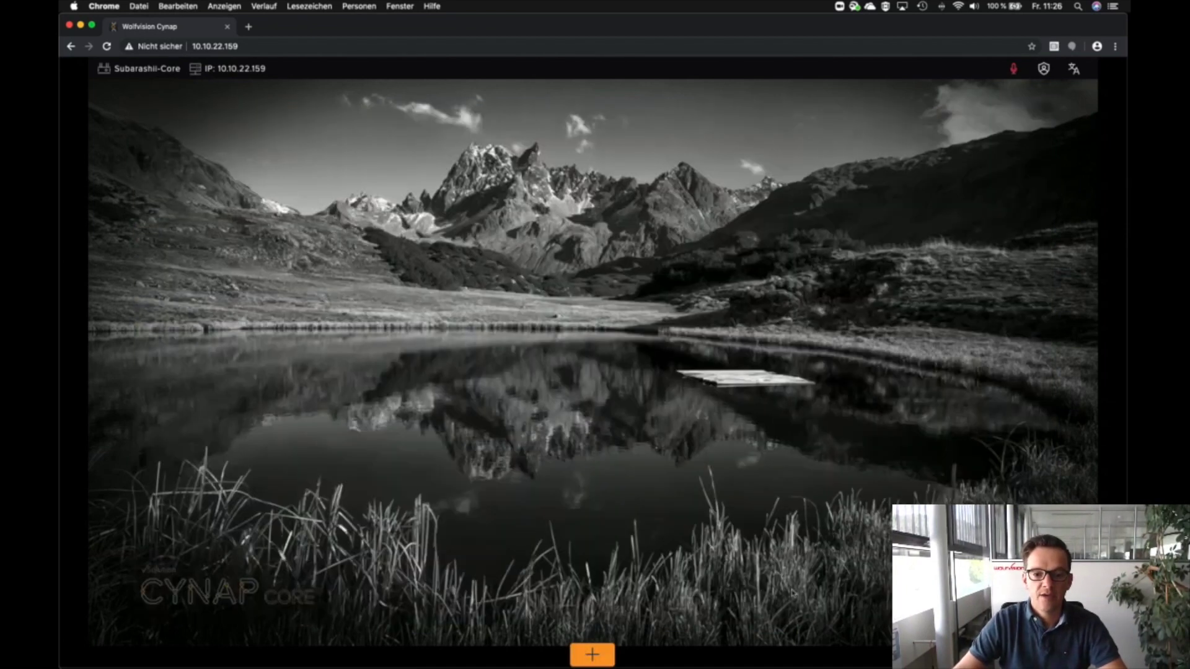
click(593, 655)
Step: Add a Pexip WebRTC conference source and start screen sharing from its Welcome screen
click(595, 534)
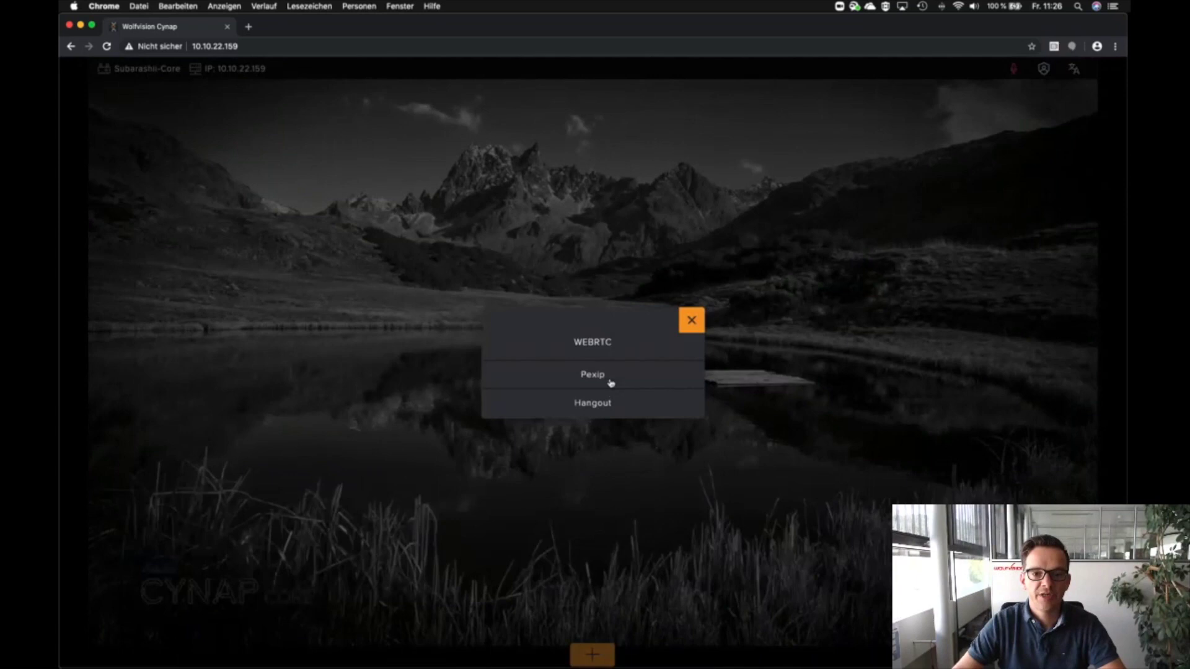
click(594, 374)
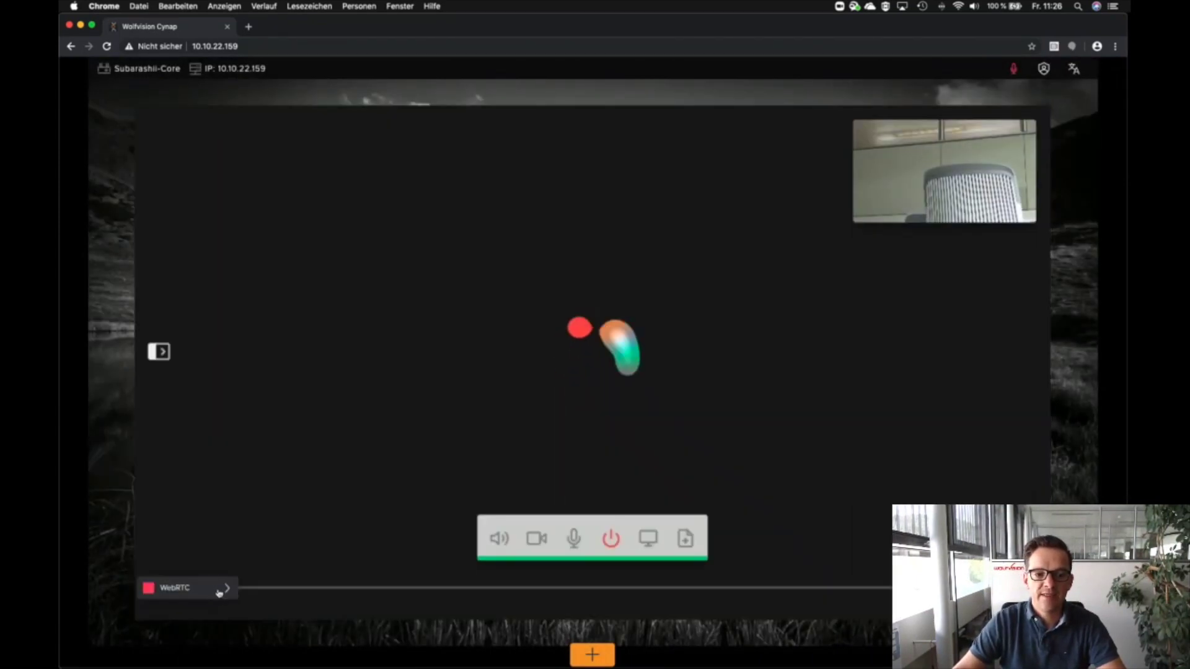
click(219, 593)
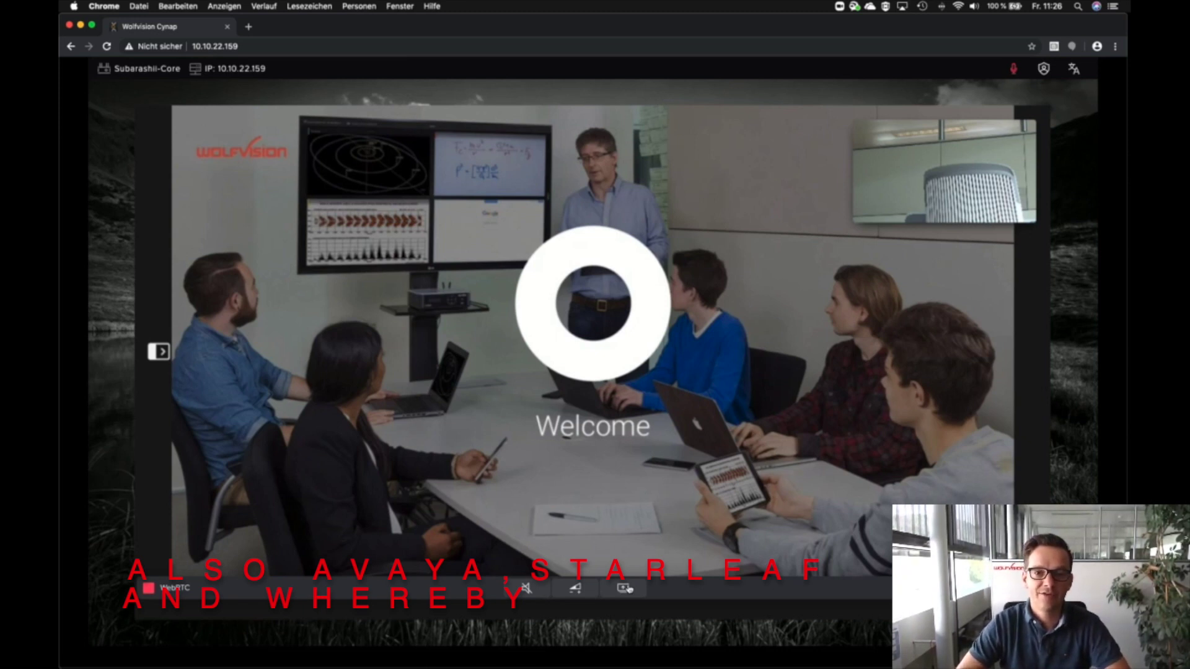
mouse_move(487, 403)
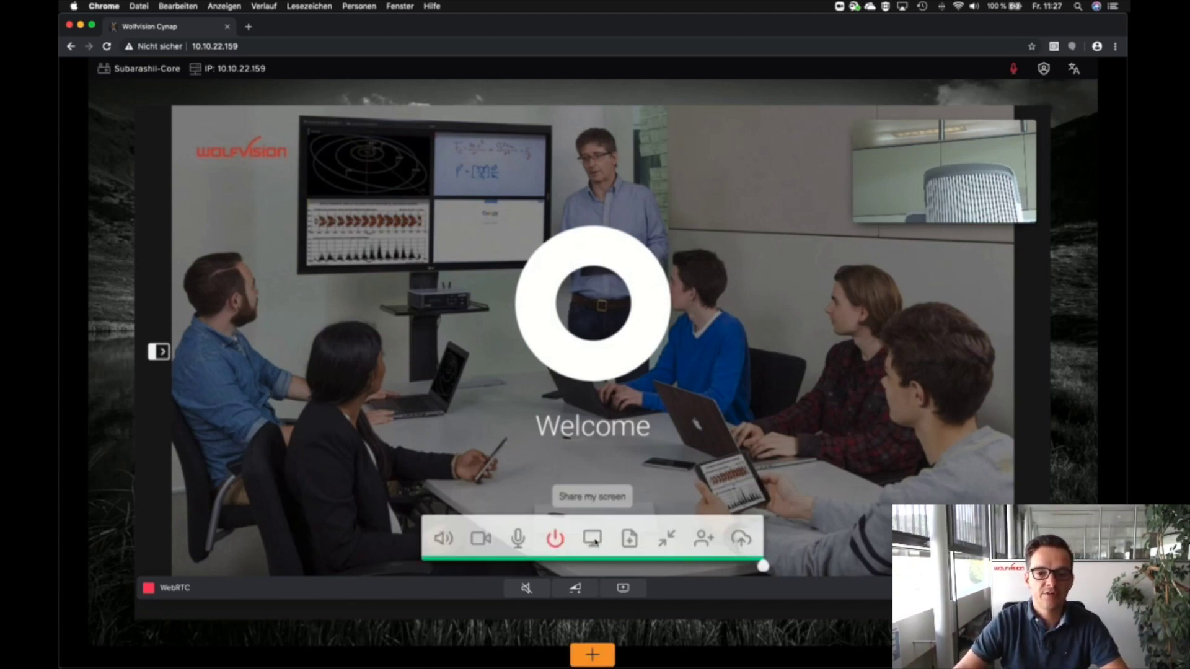
click(593, 539)
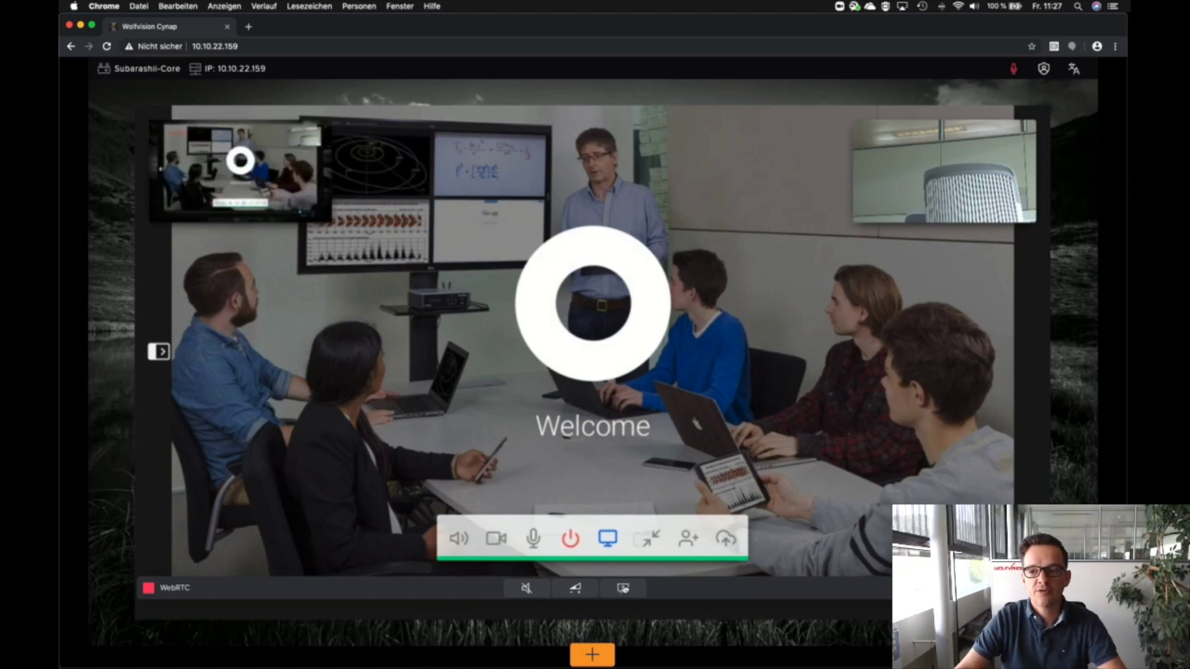
Step: Add a blank Whiteboard and a Browser window from the app launcher
click(595, 657)
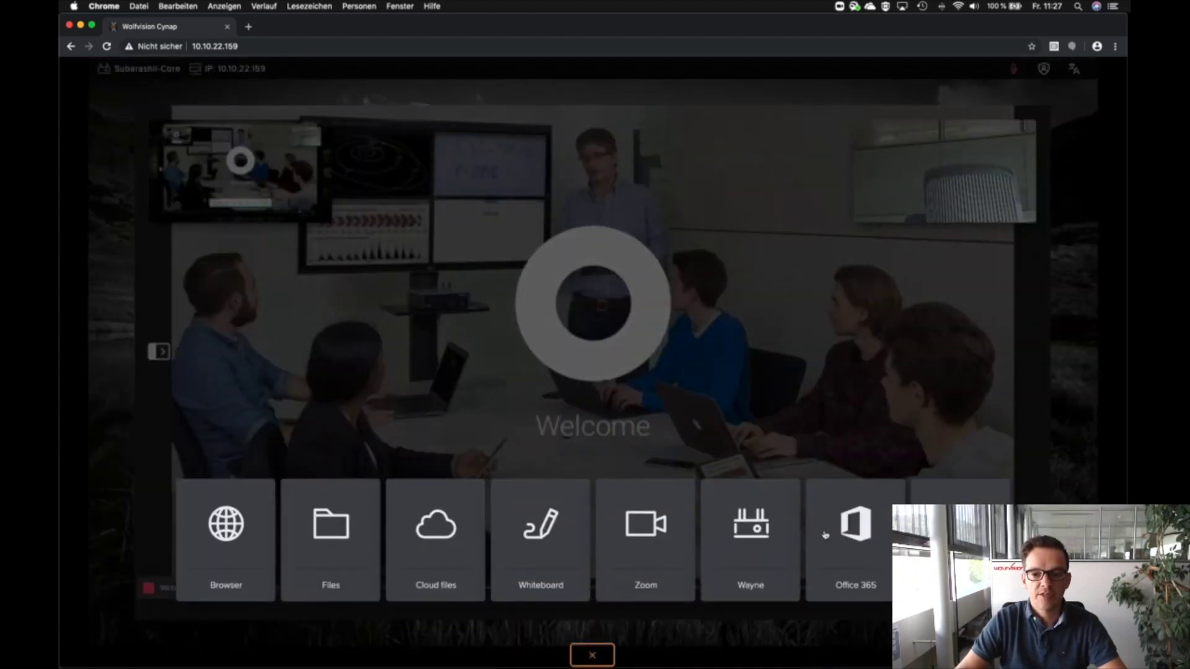
click(561, 541)
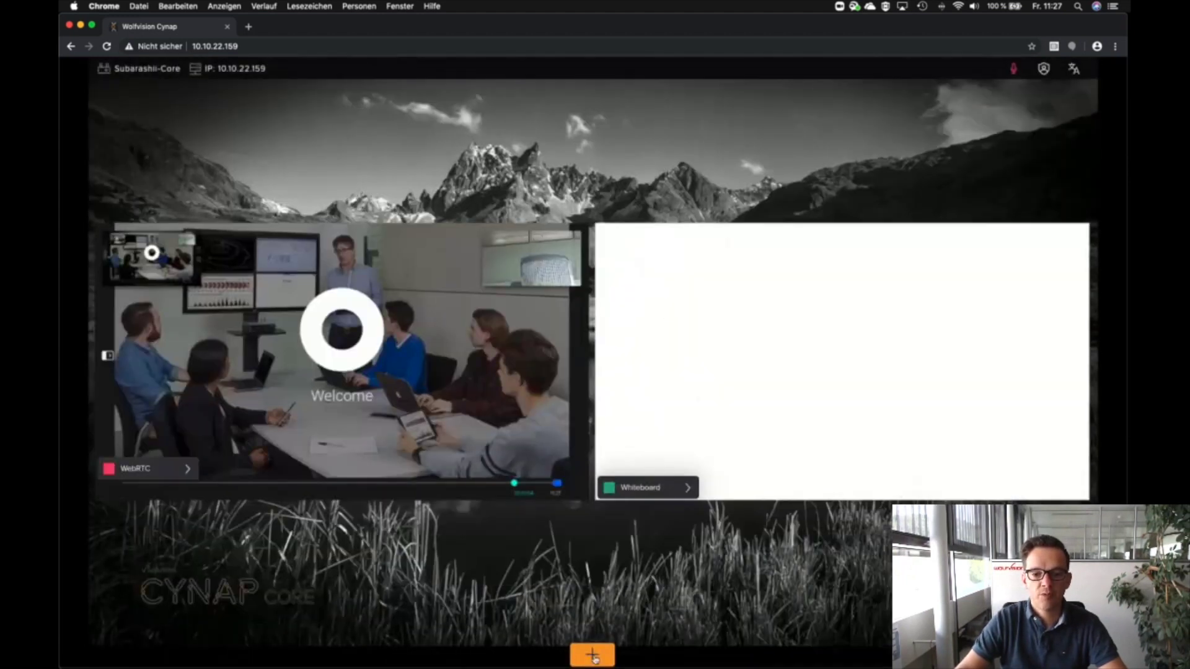
click(594, 658)
click(225, 524)
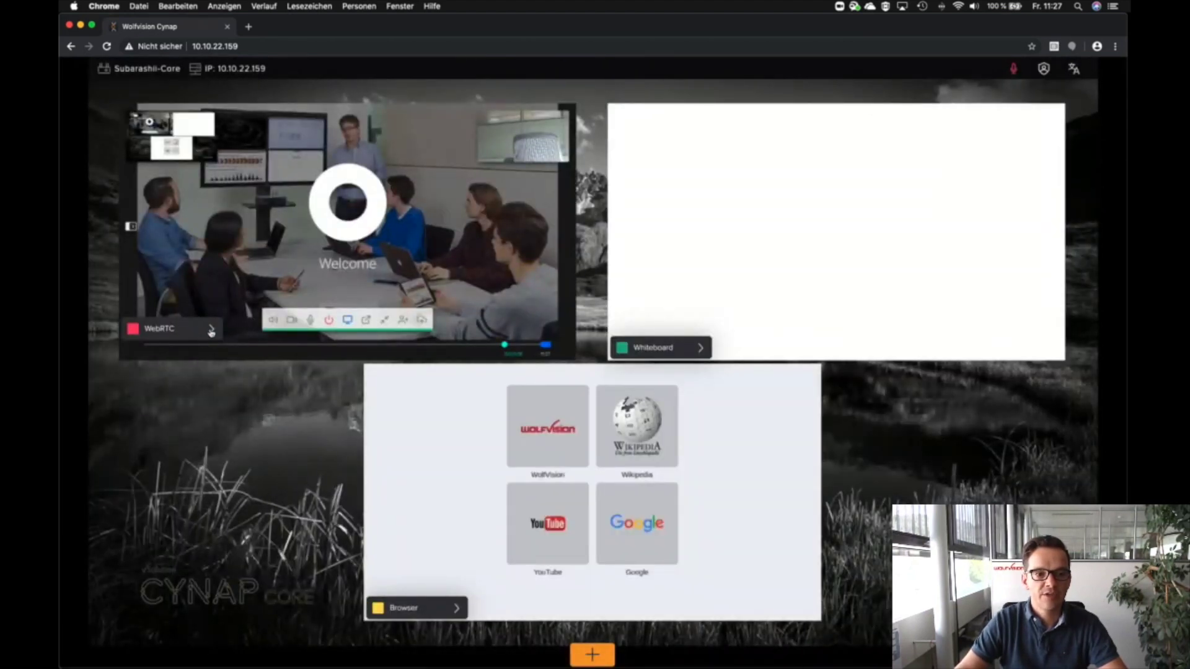
Step: Share the Whiteboard instead of the full desktop into the Pexip call
click(210, 331)
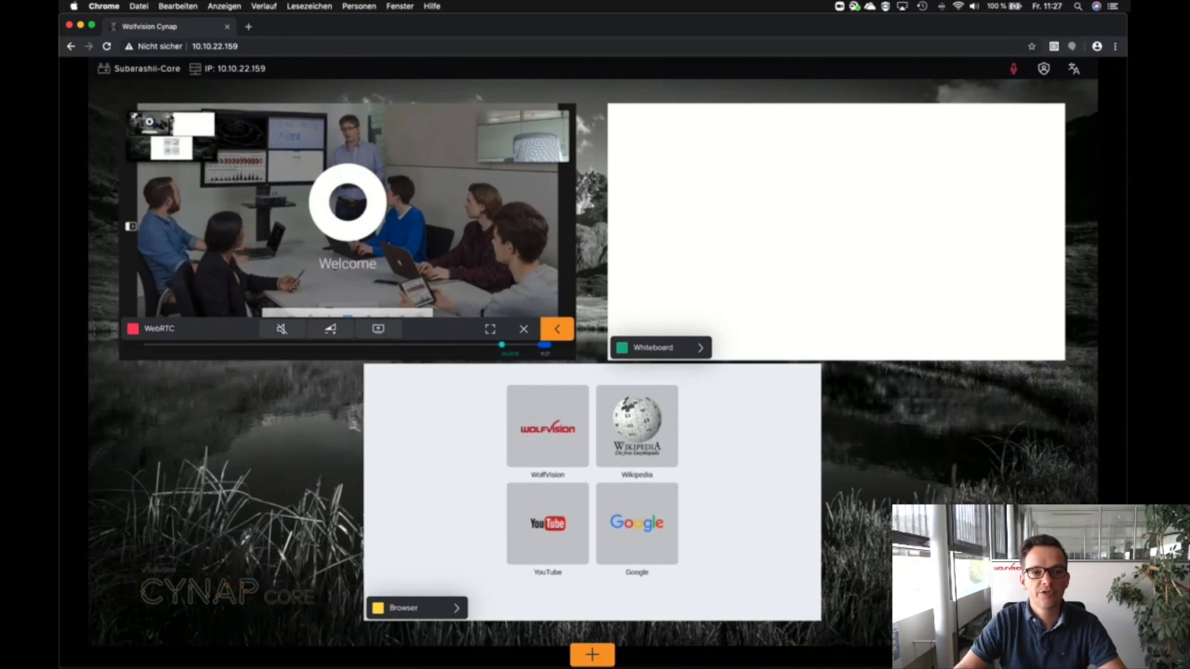
click(378, 329)
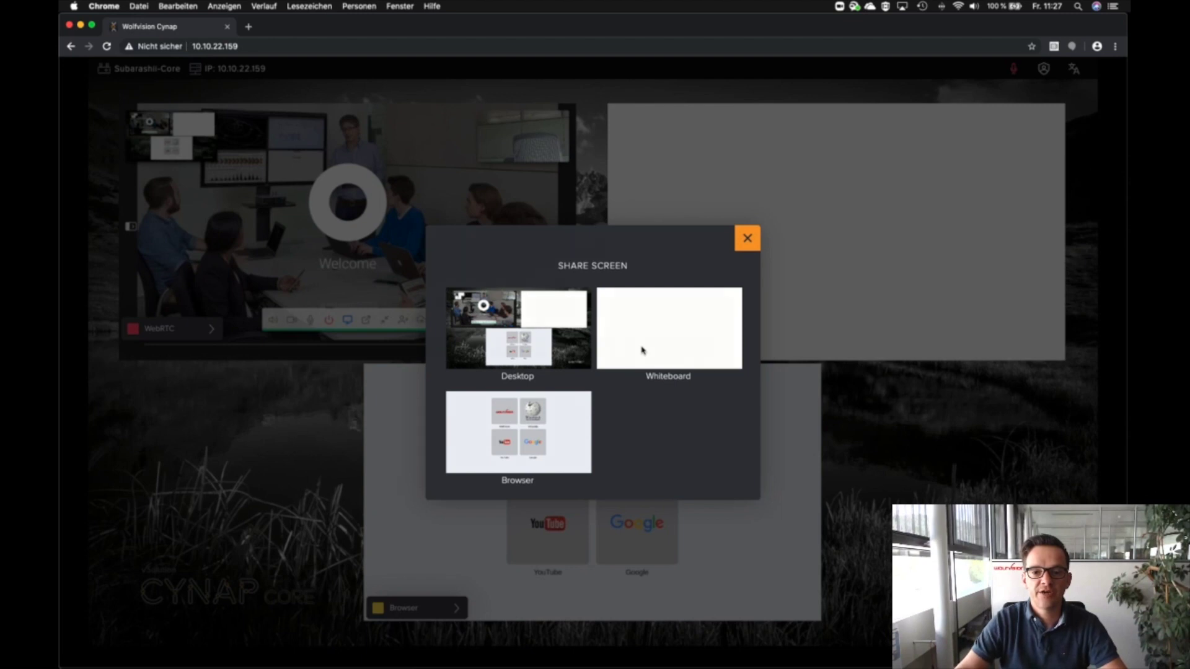
click(642, 350)
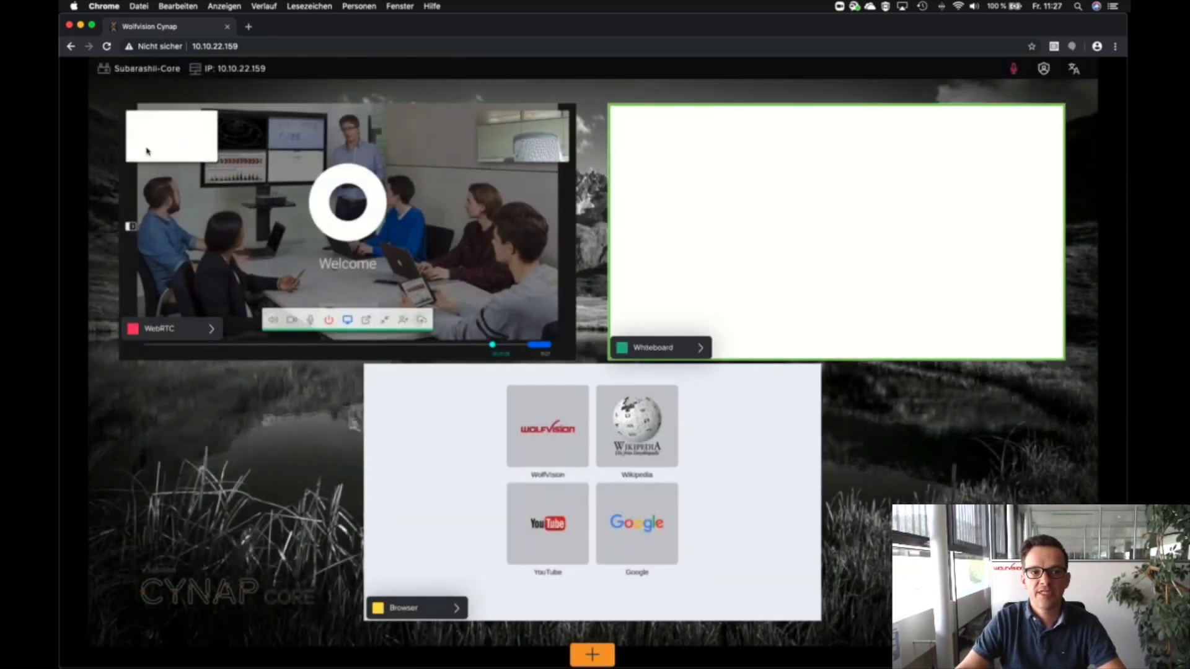
Step: Scribble a red 'leu' on the whiteboard and switch the browser to full screen
mouse_move(733, 150)
mouse_down()
mouse_move(797, 213)
mouse_move(904, 223)
mouse_up()
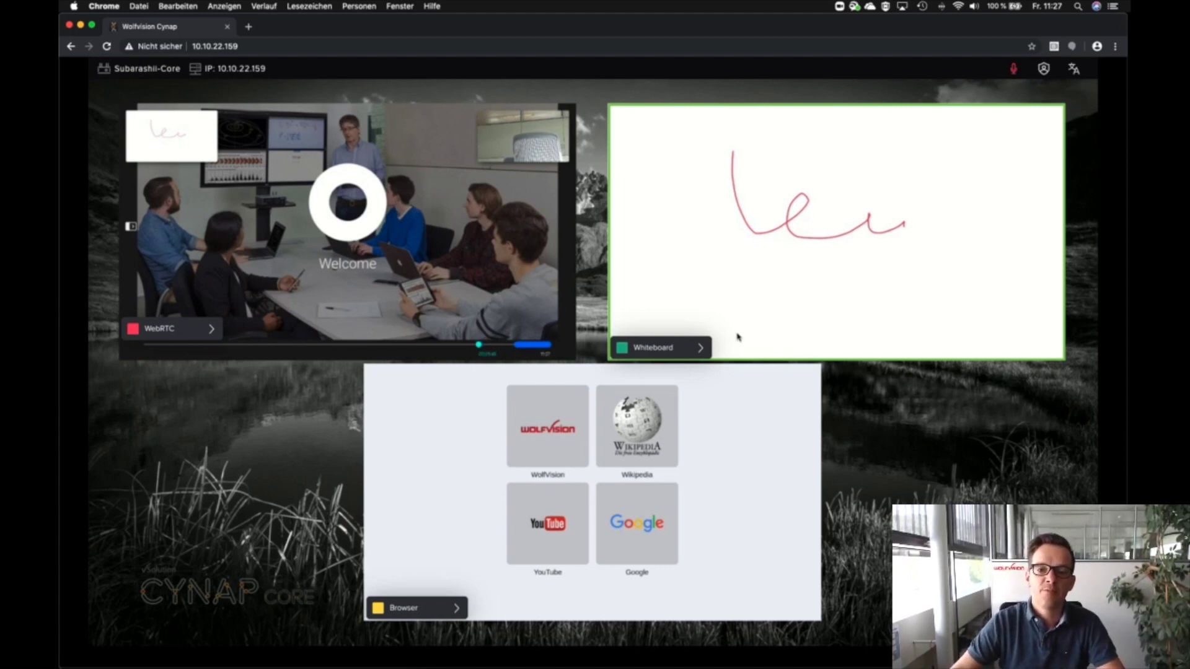
click(417, 614)
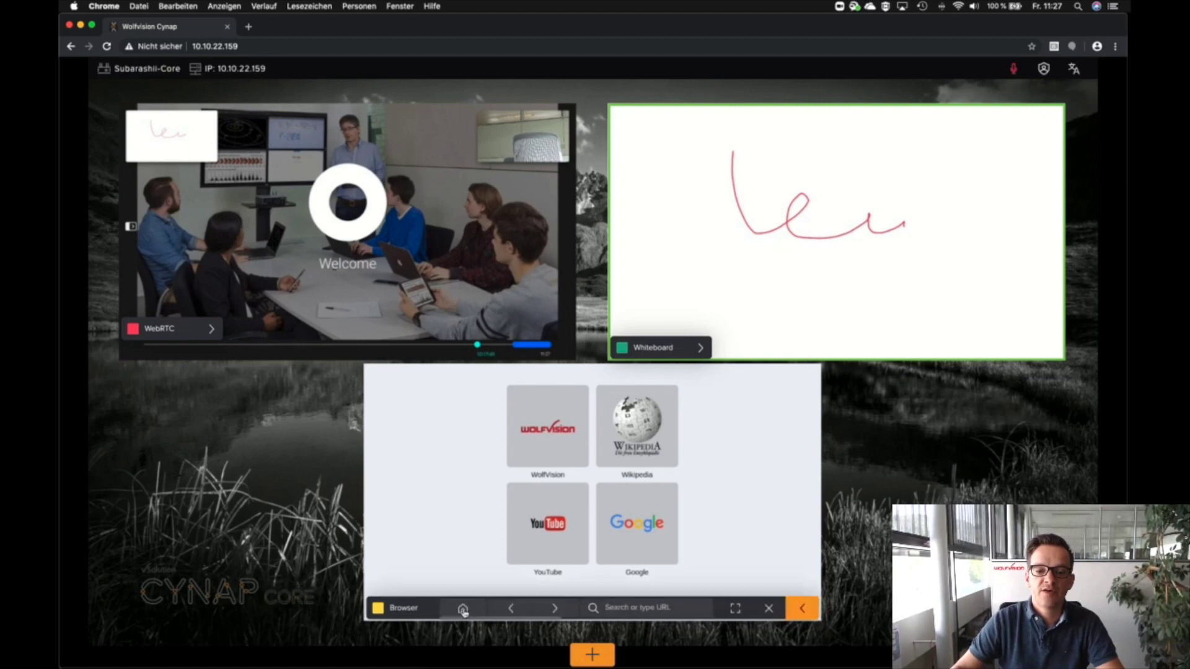
click(738, 614)
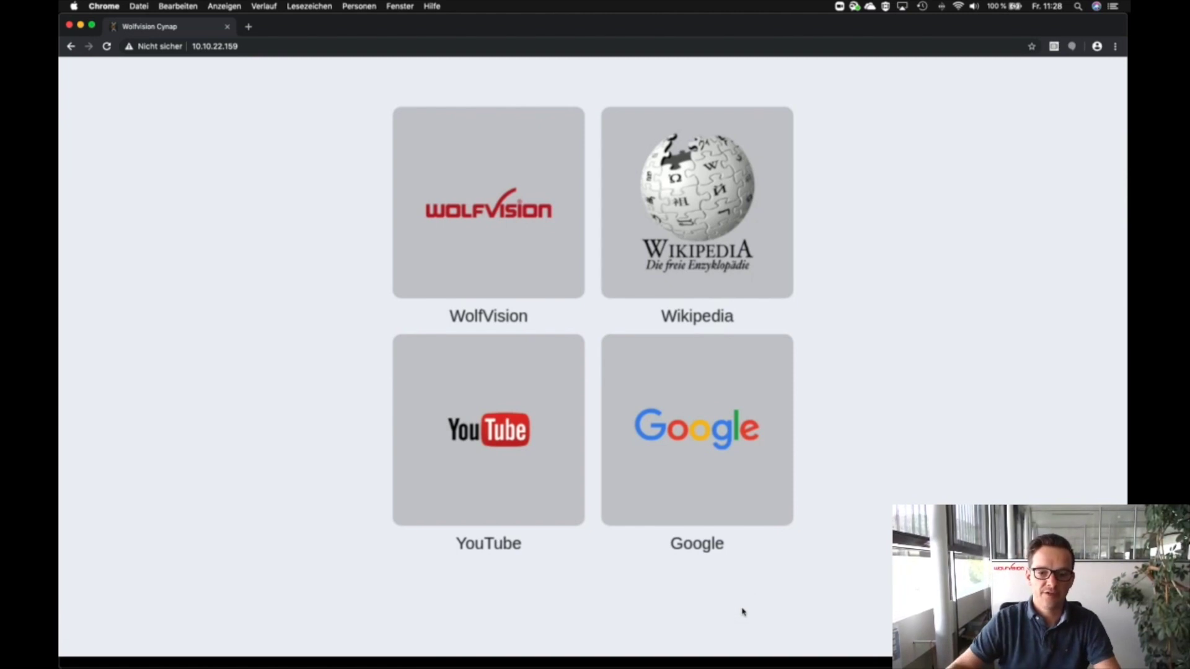
Step: Show the Whiteboard, then the WebRTC conference full screen, then return to the combined overview
mouse_move(860, 546)
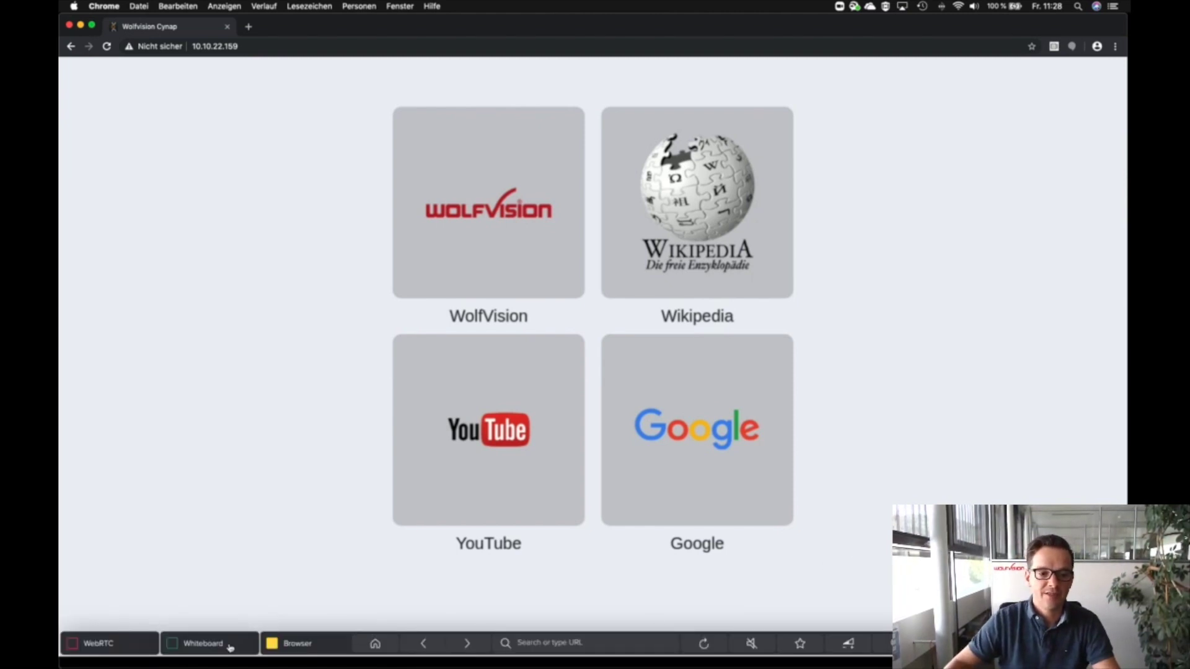
click(201, 647)
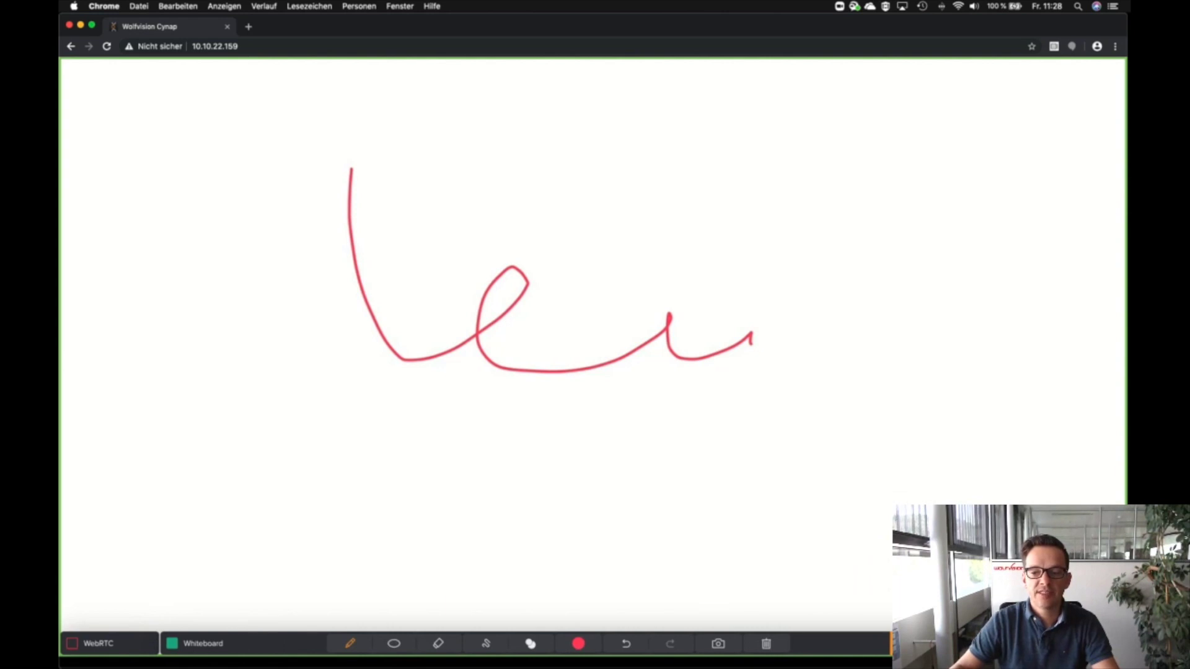
click(90, 644)
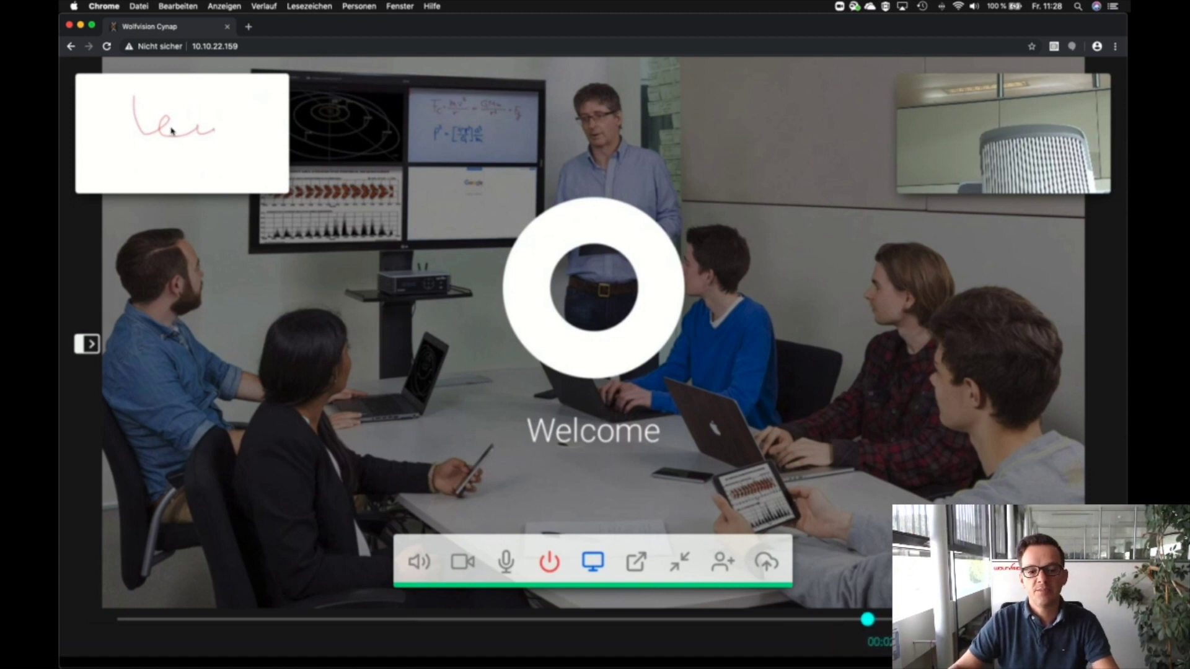
mouse_move(253, 370)
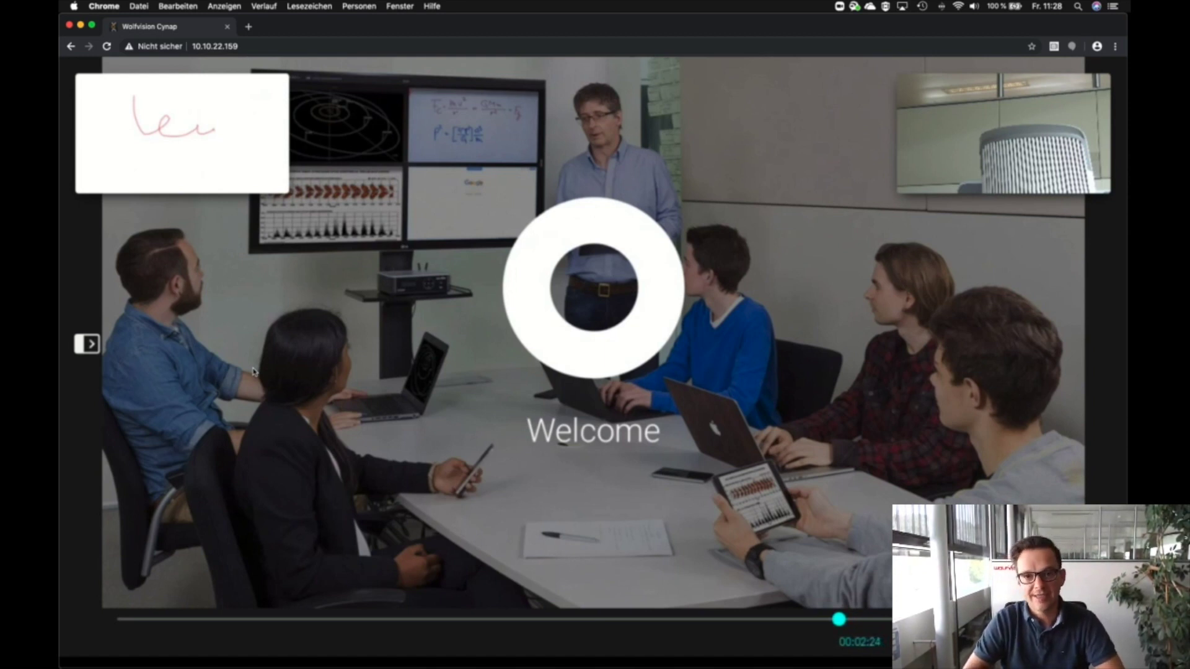
mouse_move(108, 397)
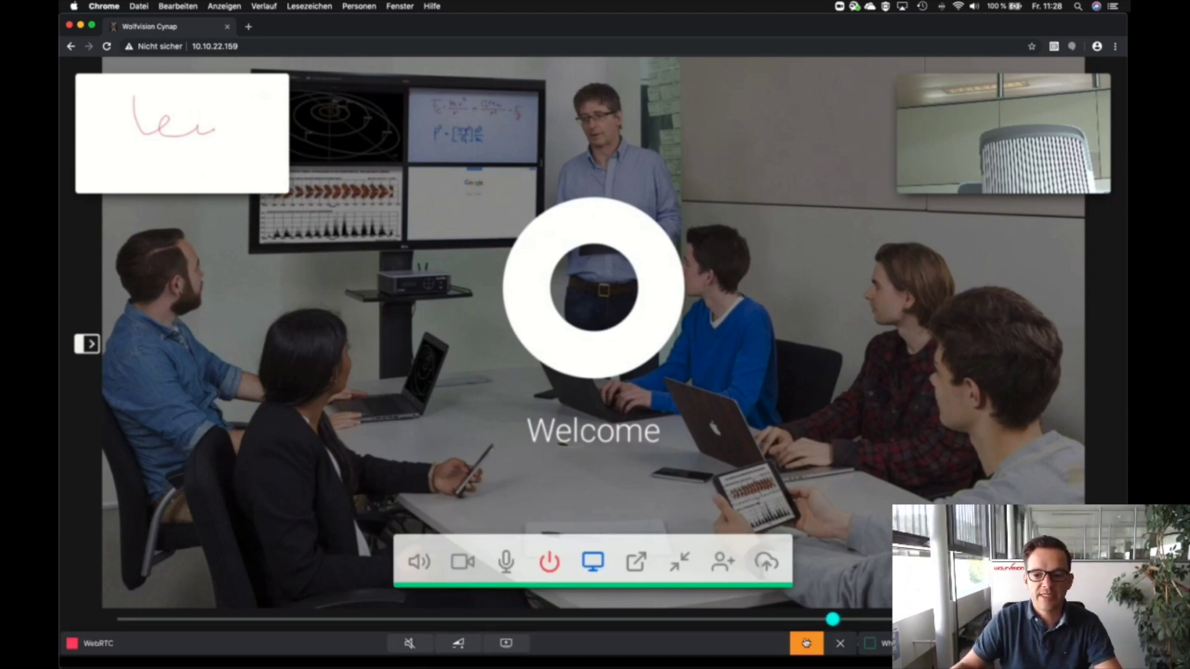
click(806, 643)
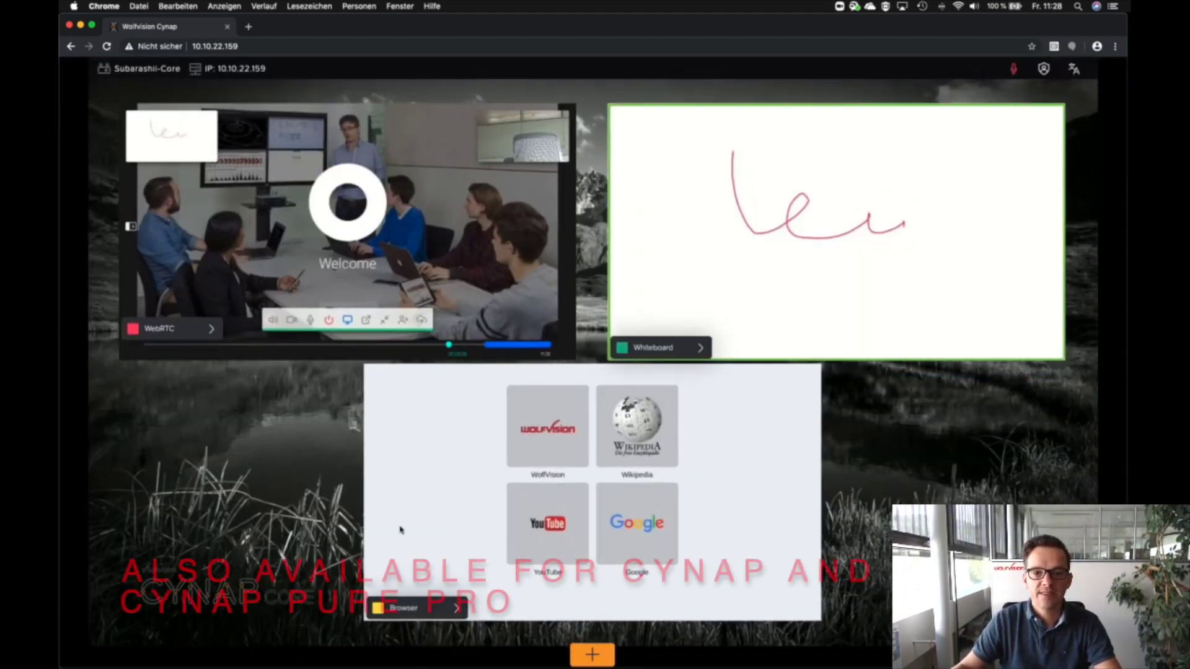